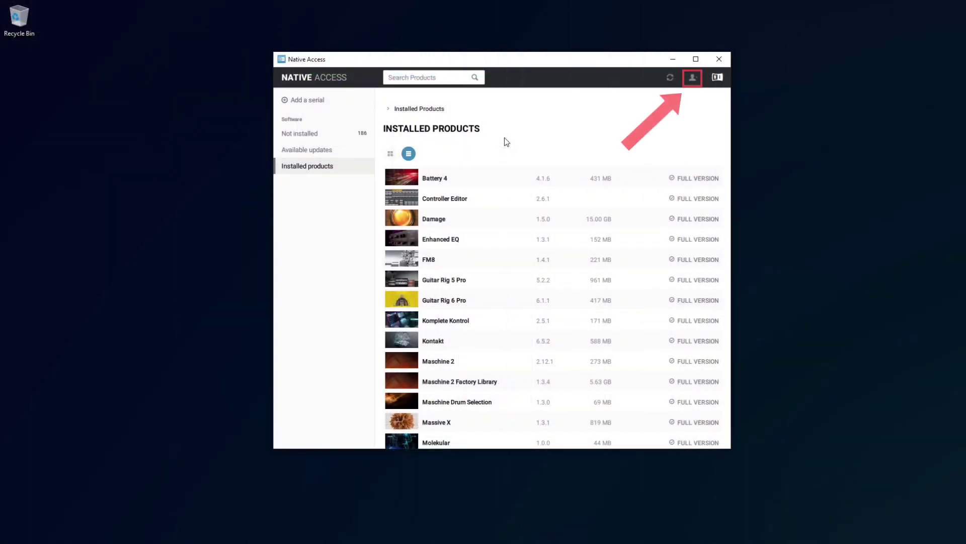
- Open the Native Access preferences from the account menu to see the install file locations
click(698, 80)
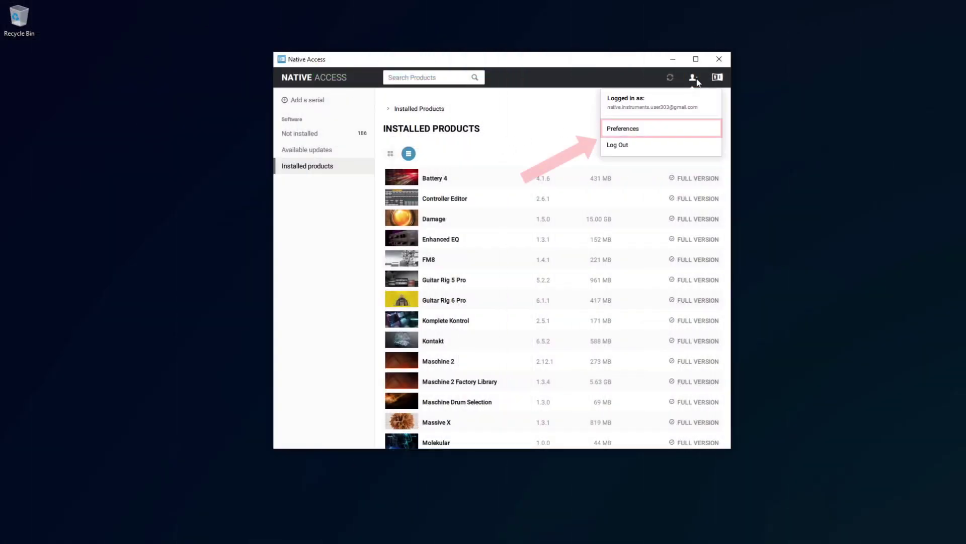
click(679, 127)
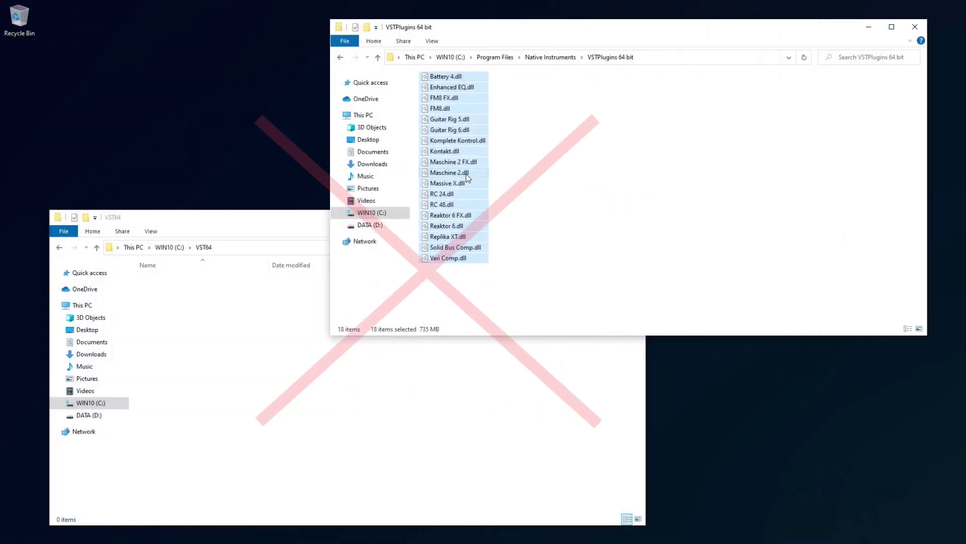
- Drag the 18 plug-in DLLs from VSTPlugins 64 bit into the empty C:\VST64 folder
drag(449, 172, 276, 328)
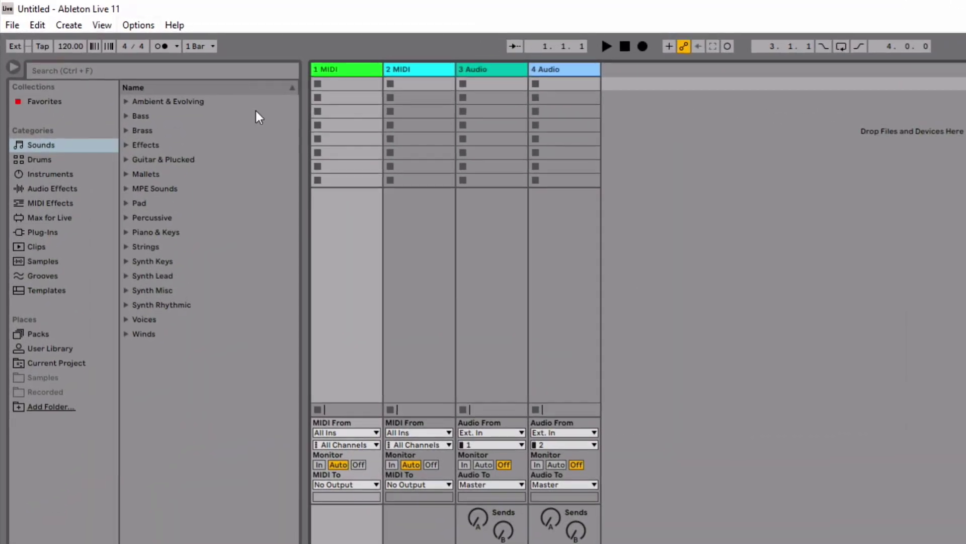
- Open Live's Options > Preferences on the Plug-Ins page
click(137, 29)
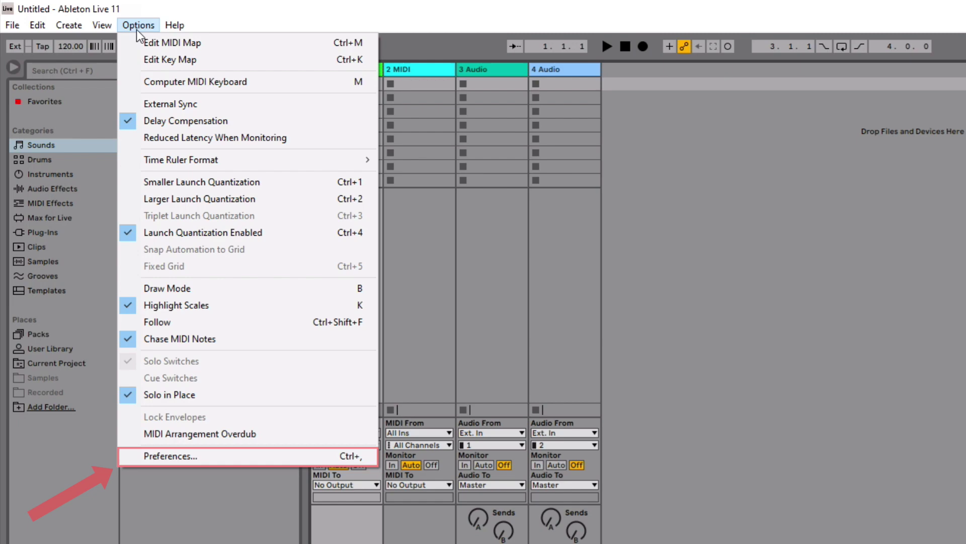
click(247, 456)
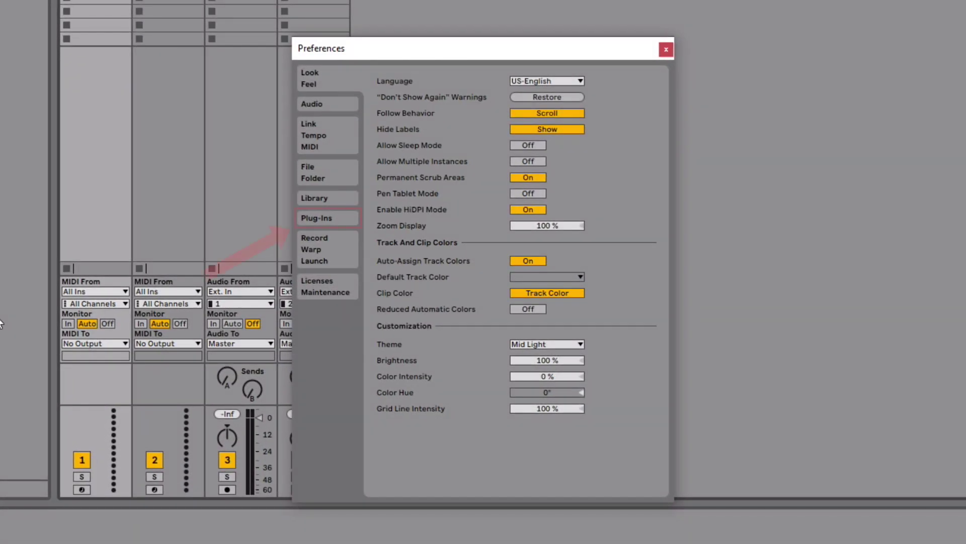
click(316, 218)
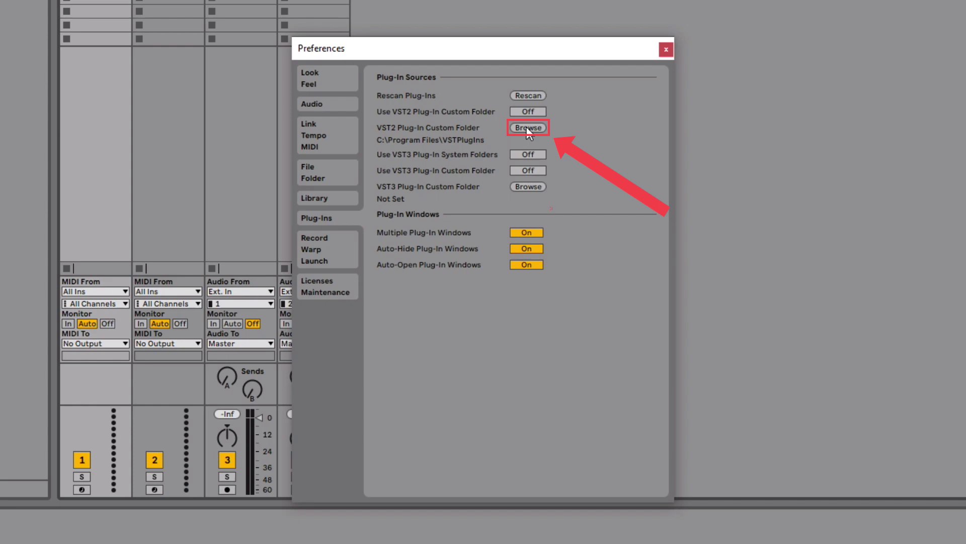
- Set the VST2 custom folder to C:\Program Files\Native Instruments\VSTPlugins 64 bit
click(527, 128)
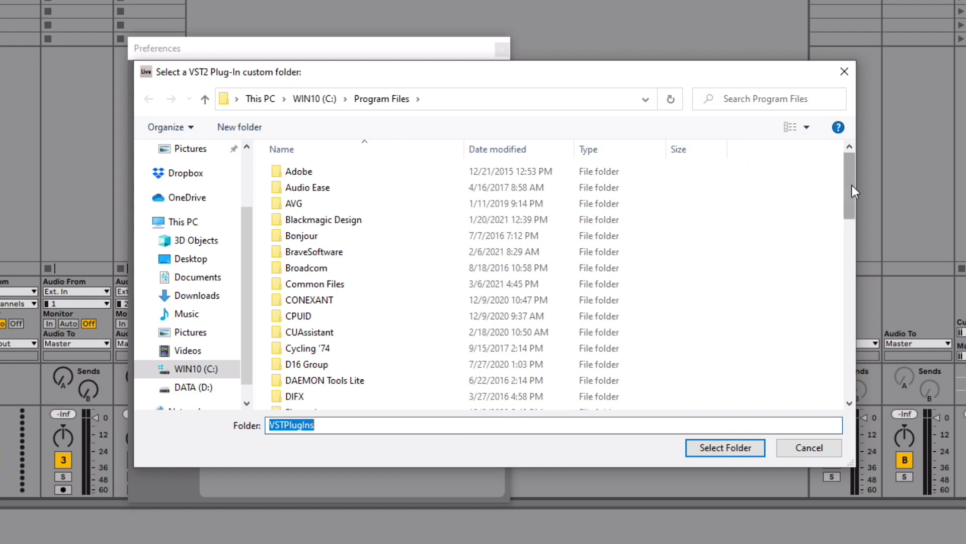
drag(852, 186, 850, 268)
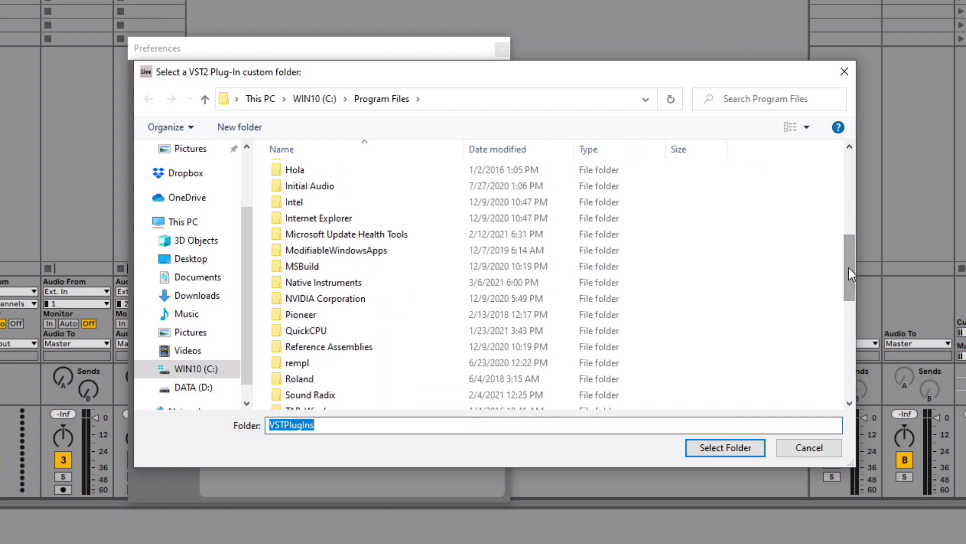
click(348, 283)
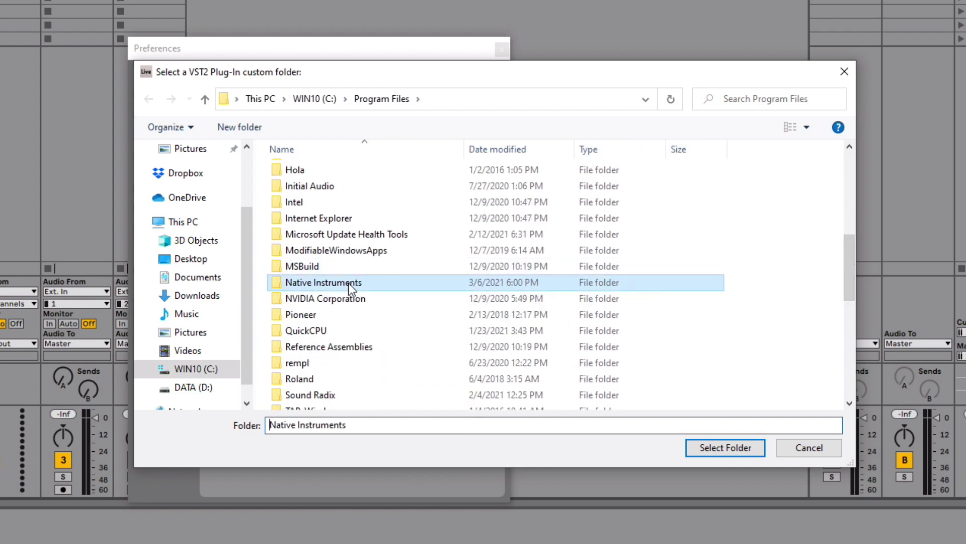
double_click(348, 282)
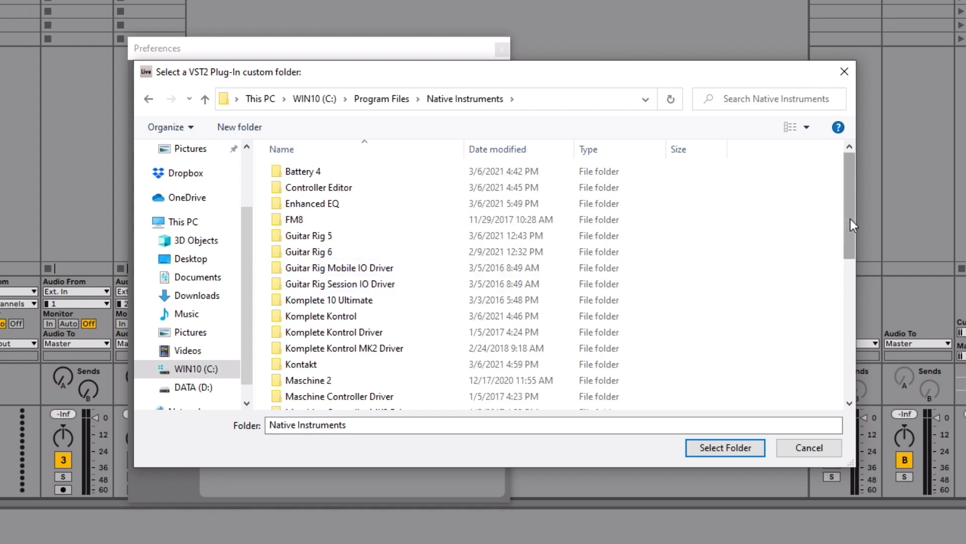
drag(851, 221, 843, 374)
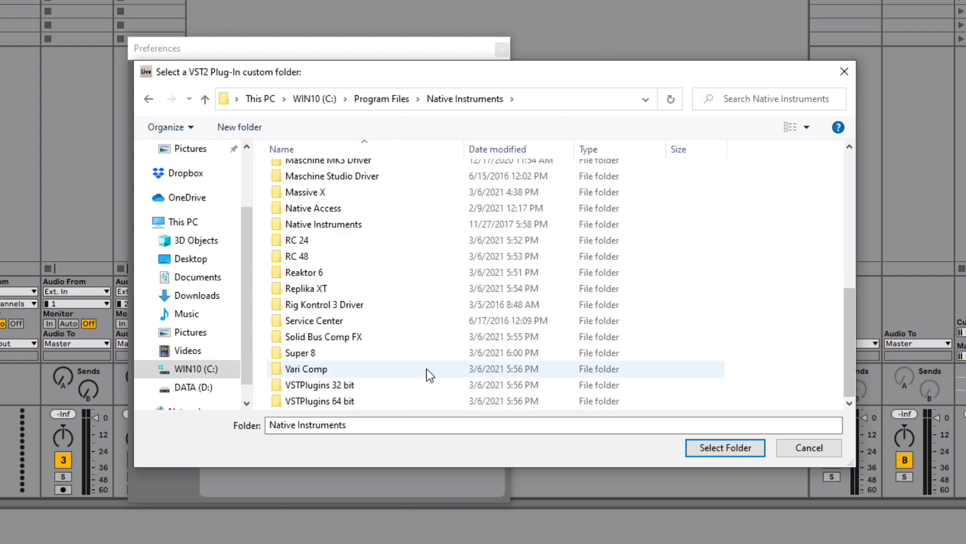
click(338, 400)
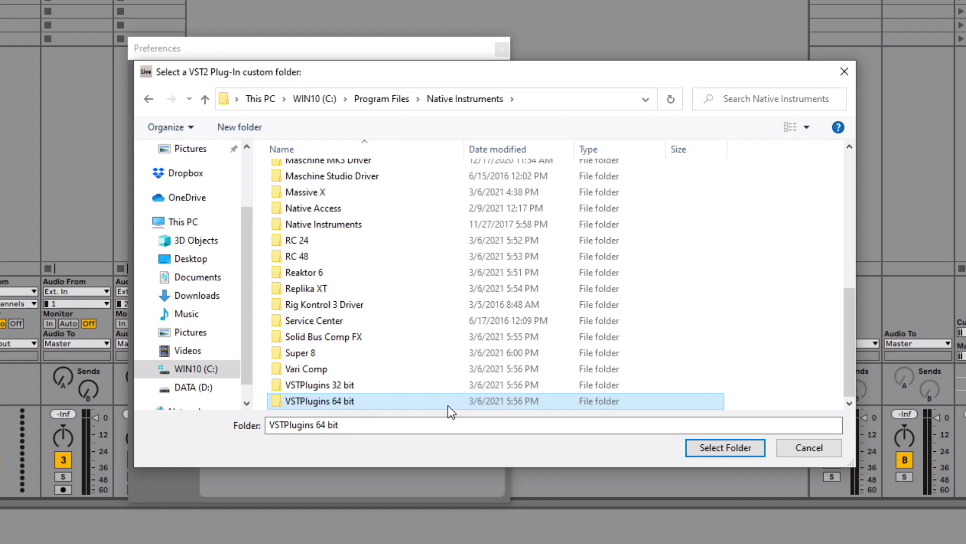
click(714, 446)
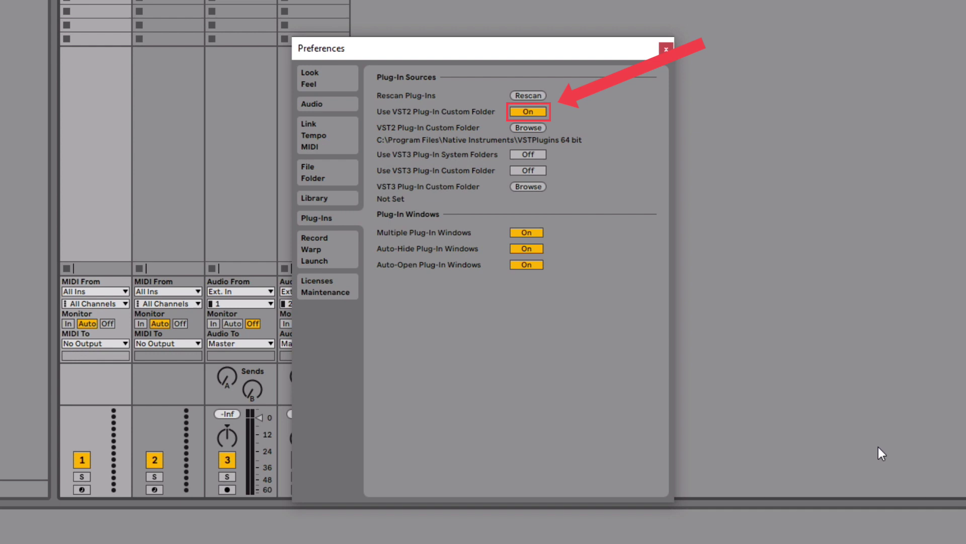
- Close Preferences, show Plug-Ins in the browser, and confirm the chosen VST folder
click(665, 49)
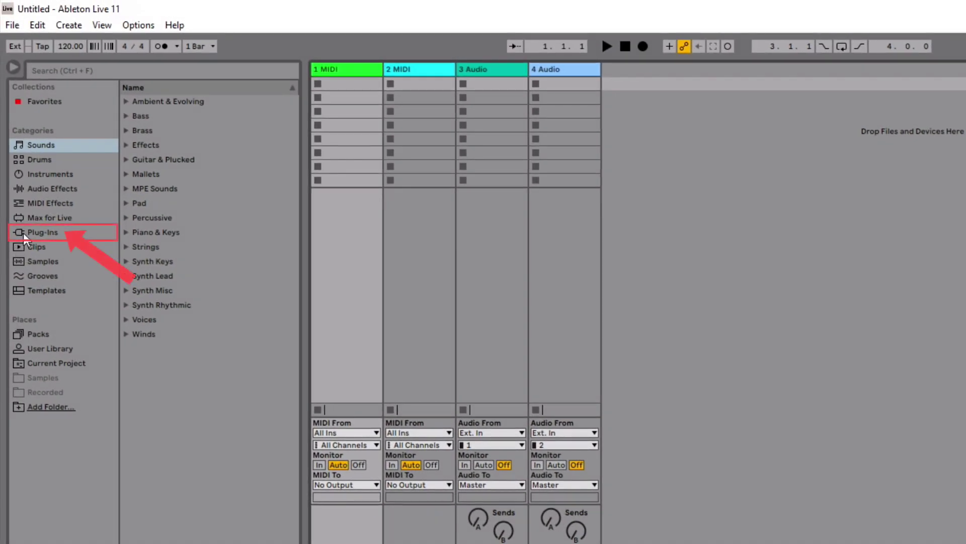
click(24, 236)
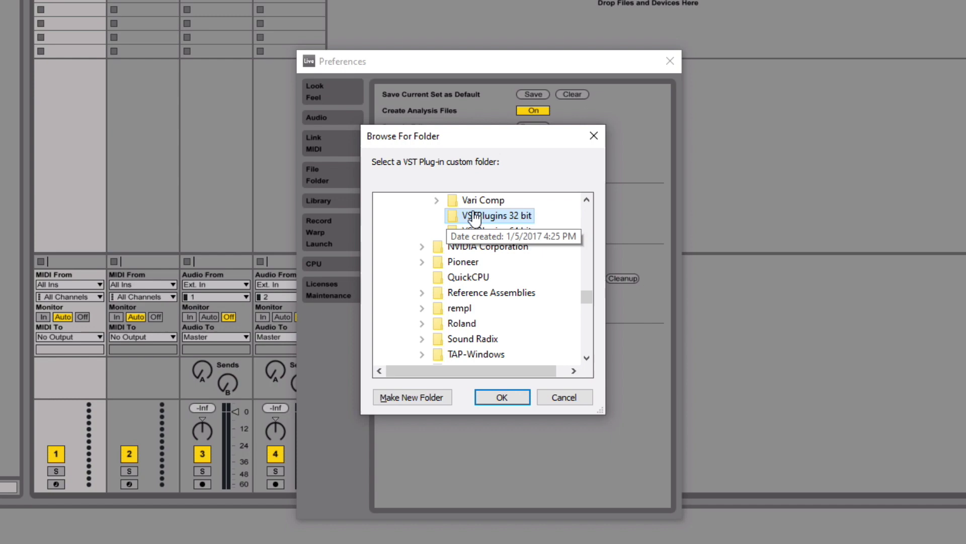
click(516, 399)
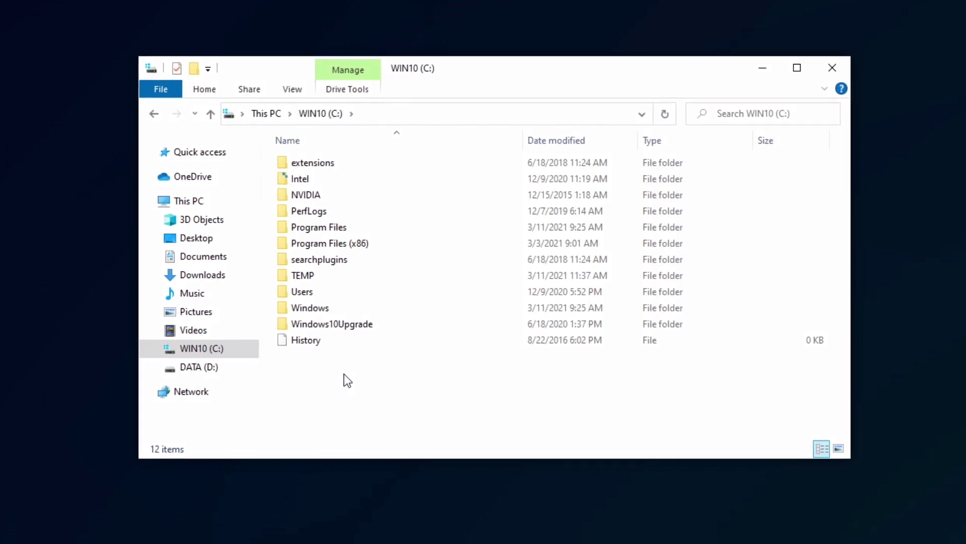
- Create a desktop shortcut to the C:\Program Files\VSTPlugIns folder
double_click(318, 227)
drag(843, 184, 846, 344)
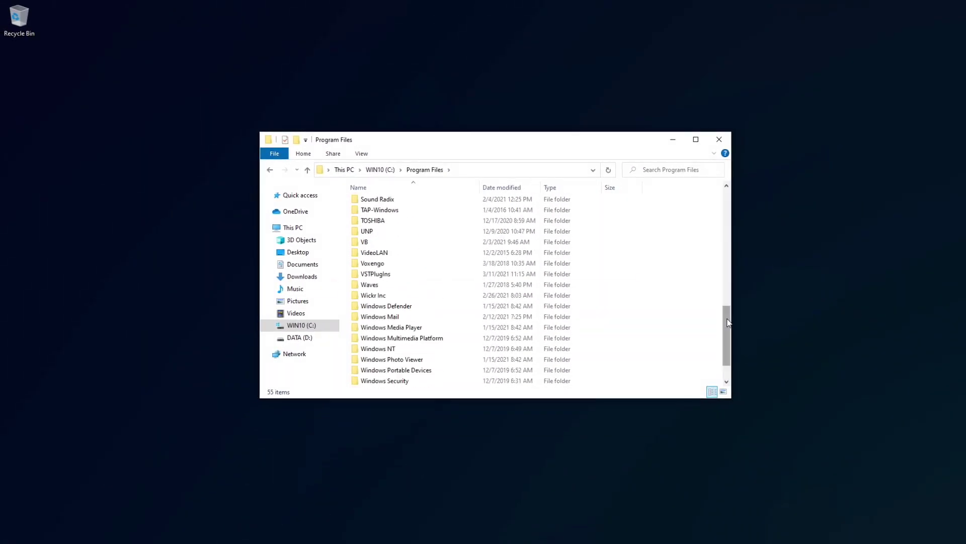
right_click(379, 272)
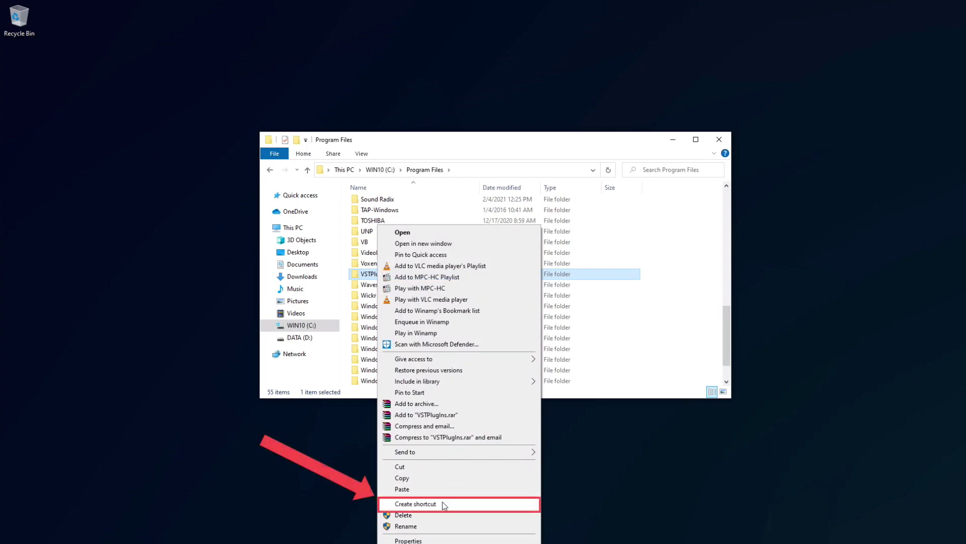
click(444, 504)
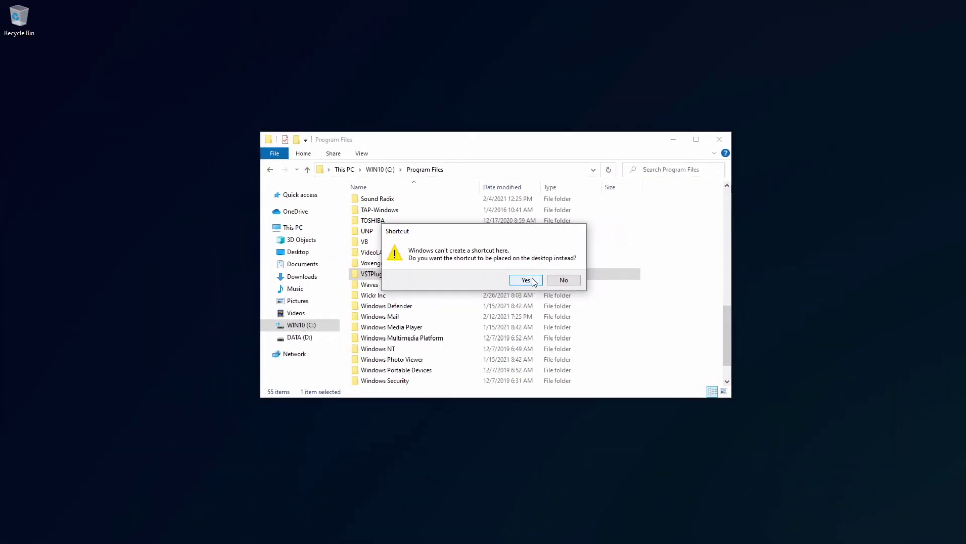
click(526, 280)
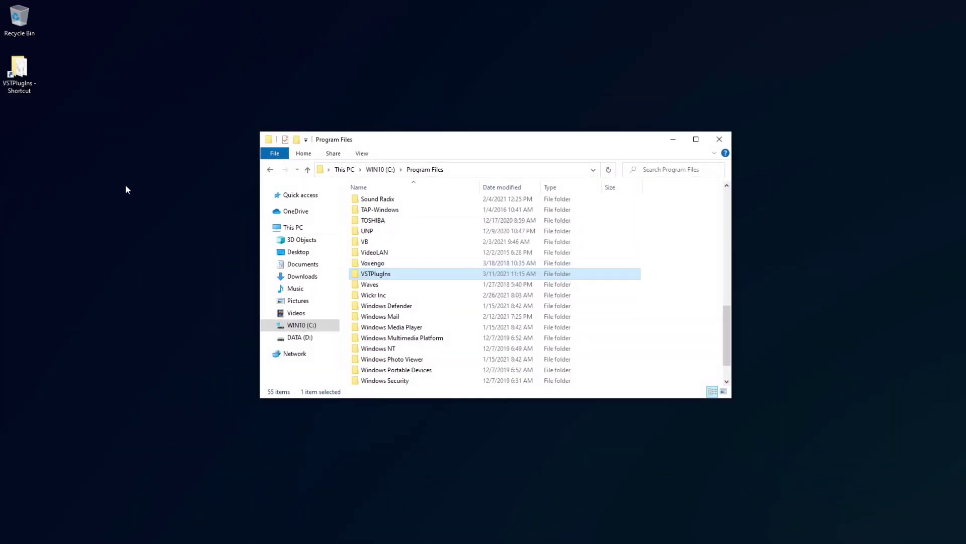
- Rename the new desktop shortcut to 'Mixed VSTs'
click(28, 89)
right_click(26, 89)
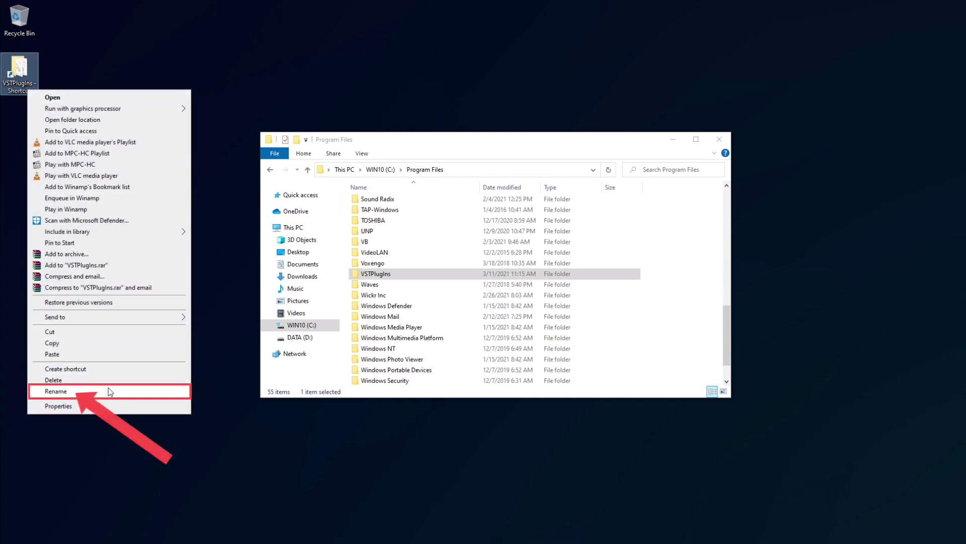
click(109, 390)
text(M)
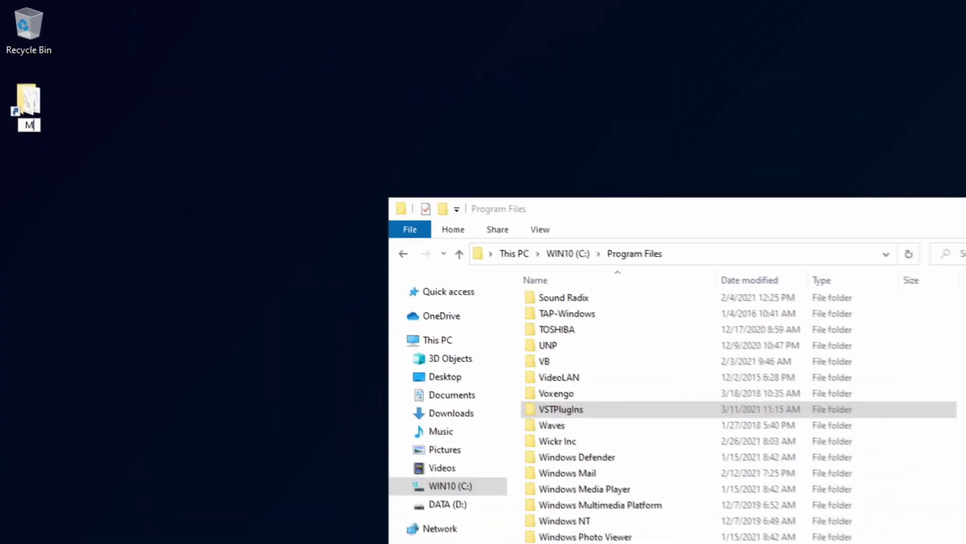
text(ixed VS)
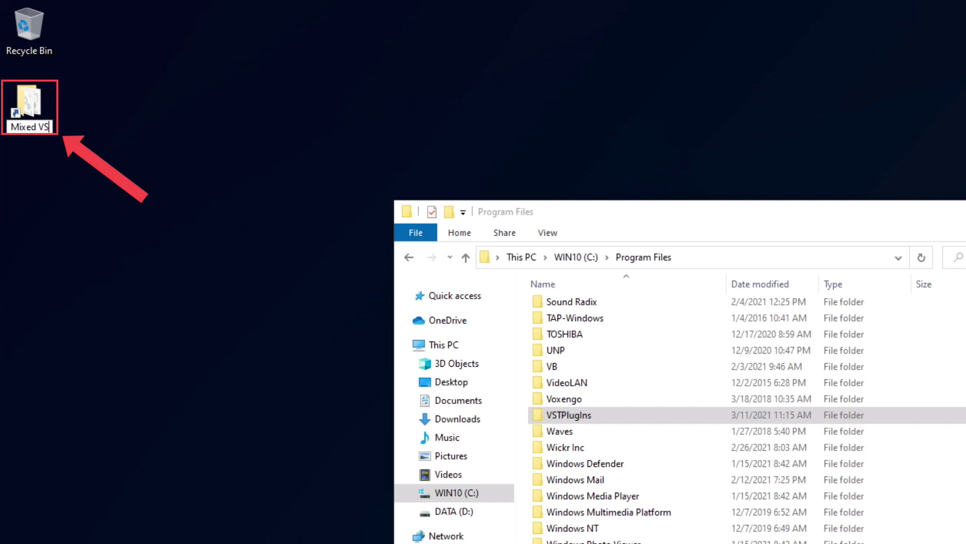
text(Ts)
key(Return)
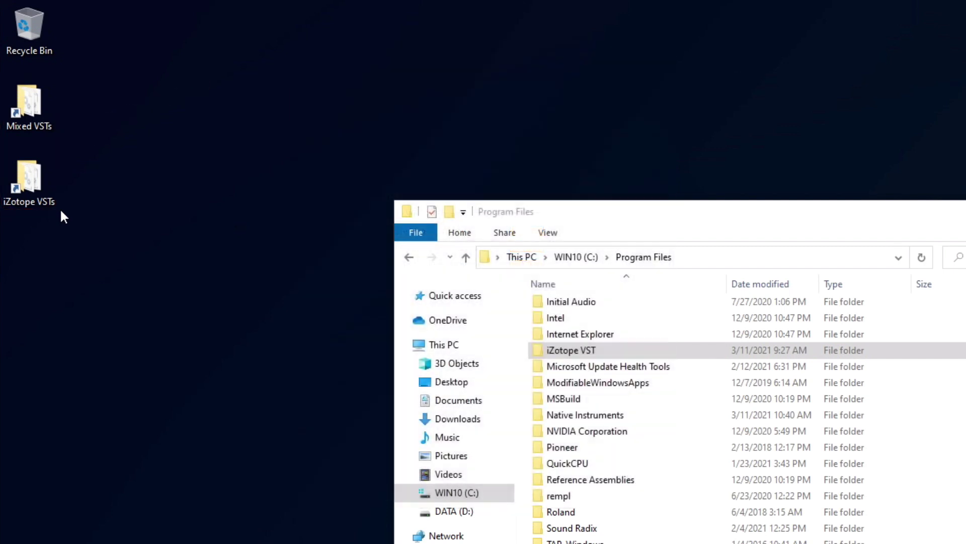
- Move the Mixed VSTs shortcut into Native Instruments\VSTPlugins 64 bit, granting administrator permission
double_click(27, 107)
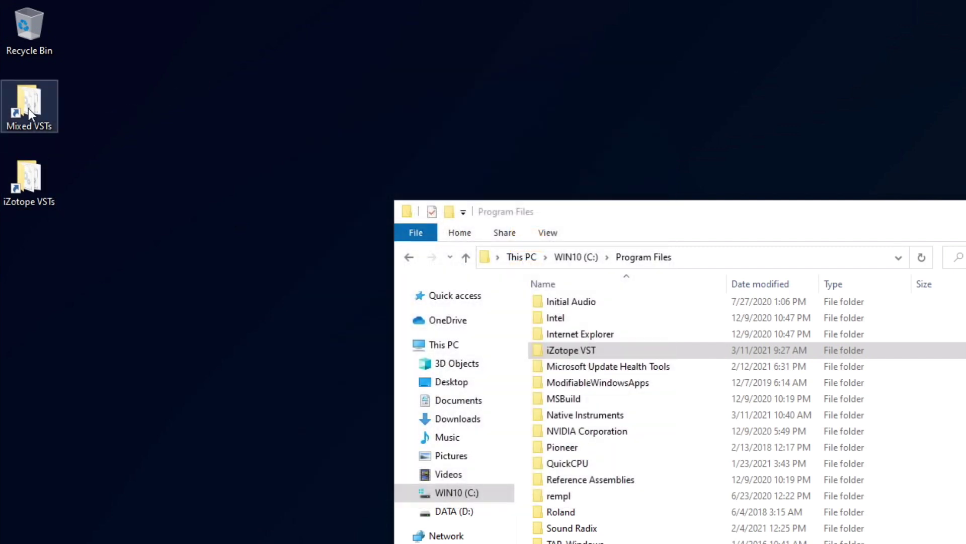
right_click(26, 106)
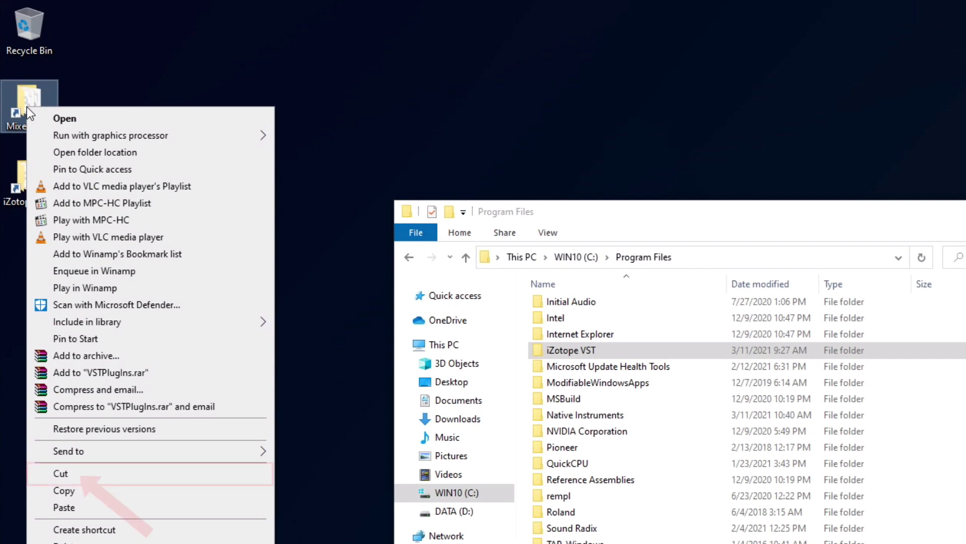
click(106, 471)
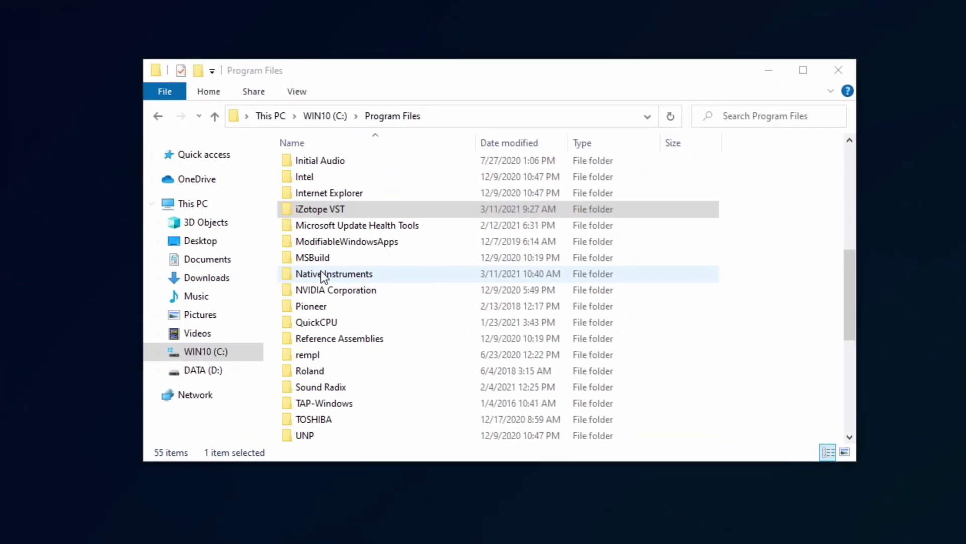
double_click(560, 409)
click(844, 394)
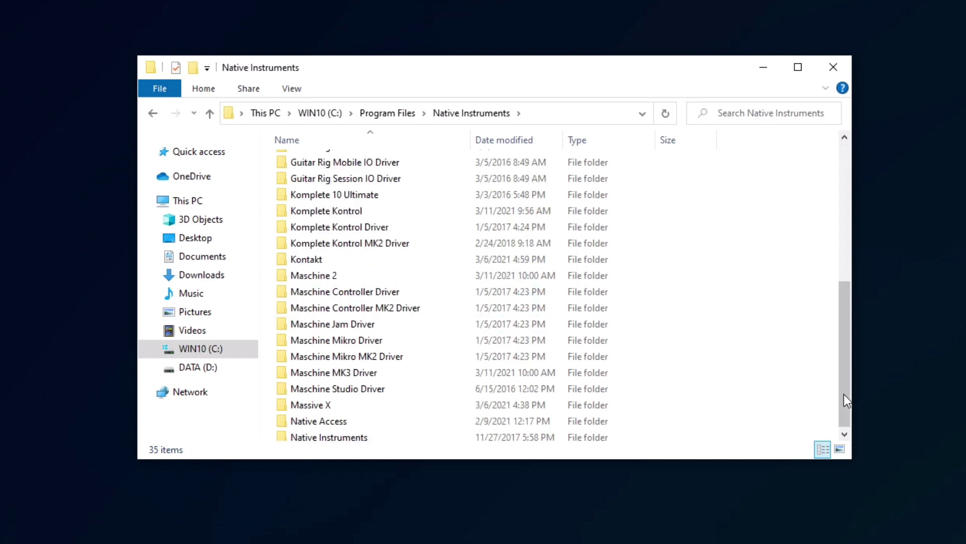
double_click(344, 431)
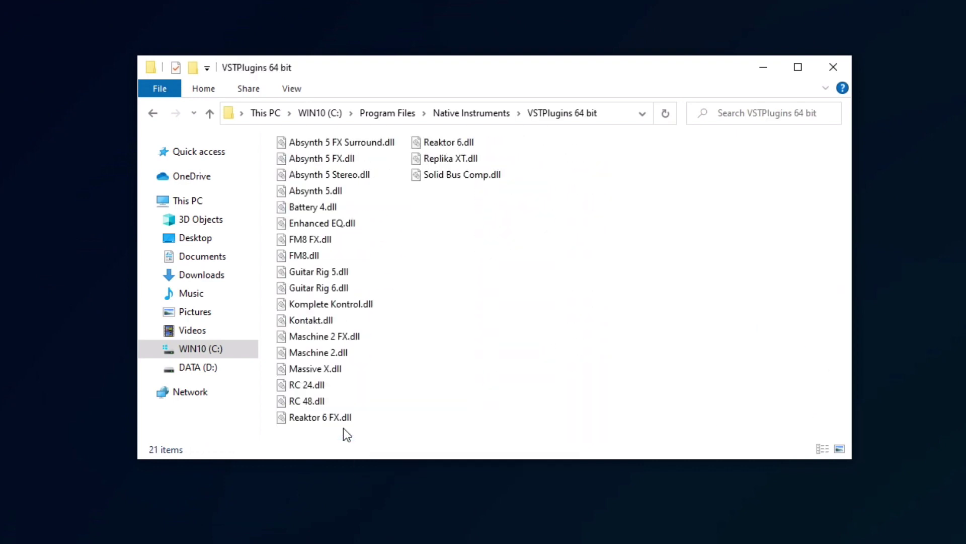
right_click(439, 233)
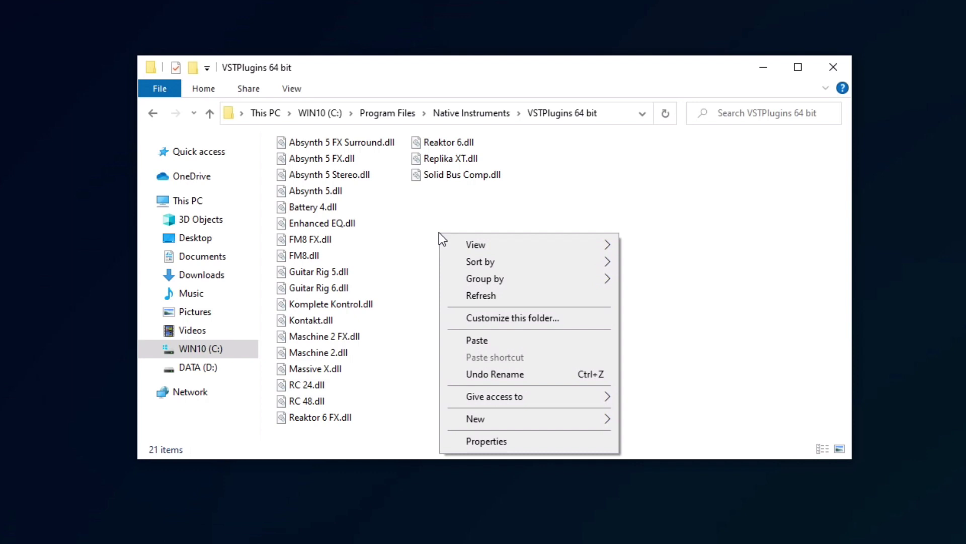
click(476, 338)
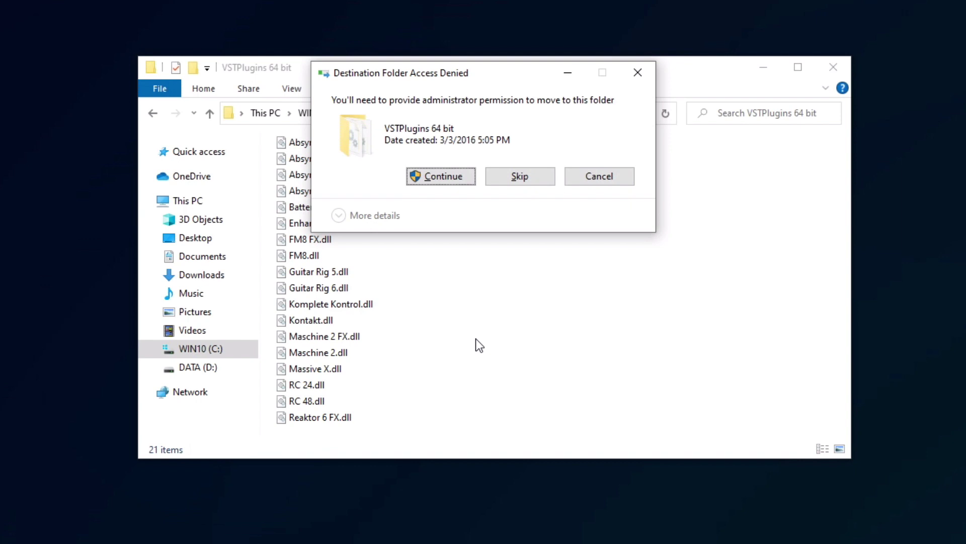
click(440, 178)
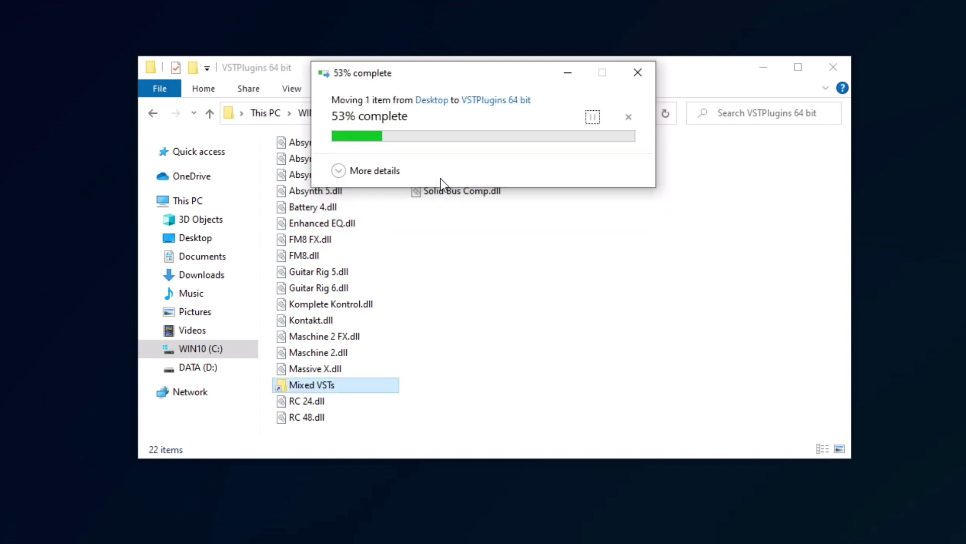
- Move the iZotope VSTs shortcut into the same folder, granting administrator permission
right_click(30, 123)
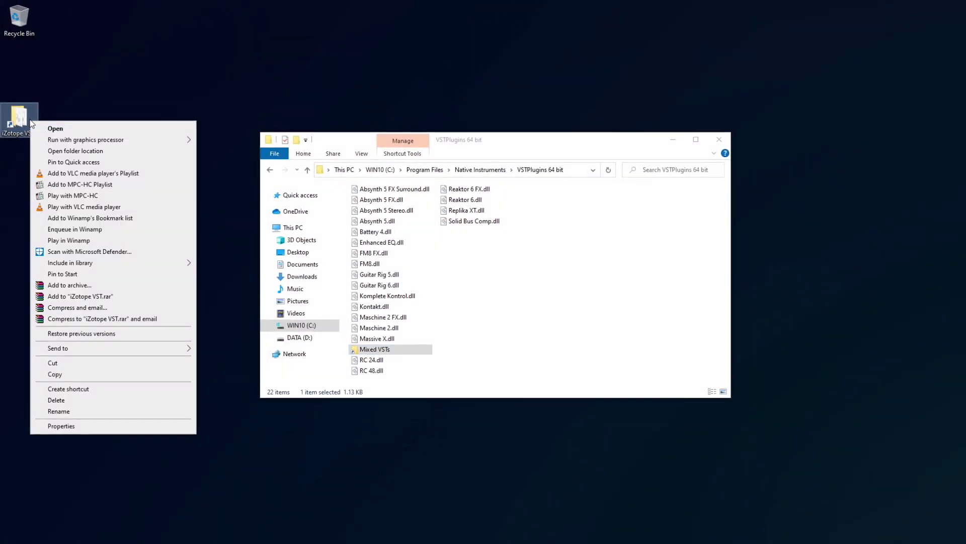
click(105, 363)
right_click(486, 302)
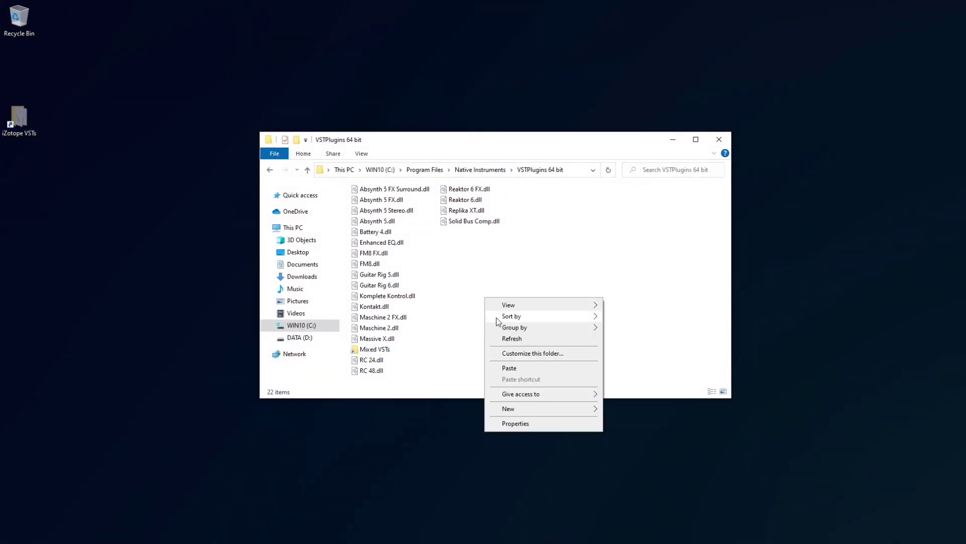
click(519, 367)
click(460, 211)
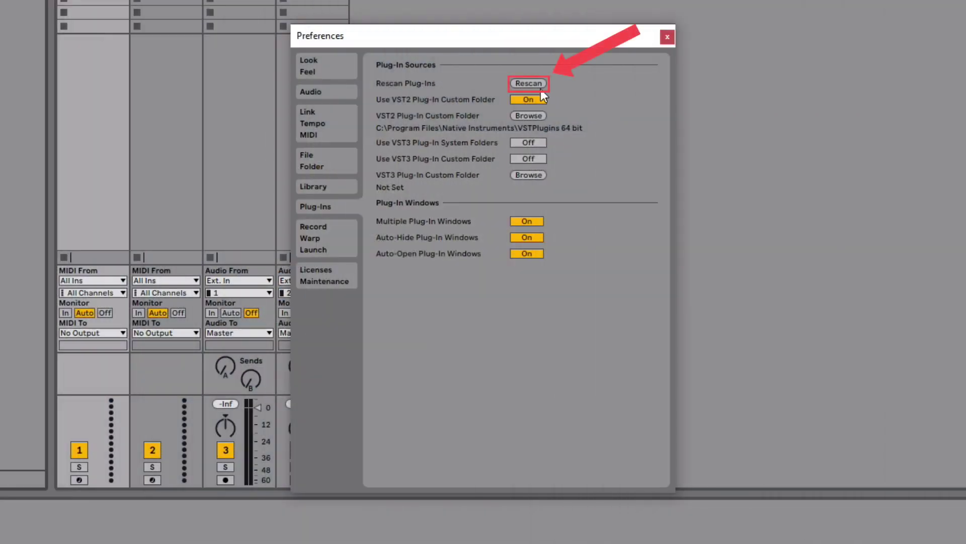
- Rescan plug-ins in the Plug-Ins preferences to pick up the Mixed VSTs and iZotope VSTs folders
click(532, 83)
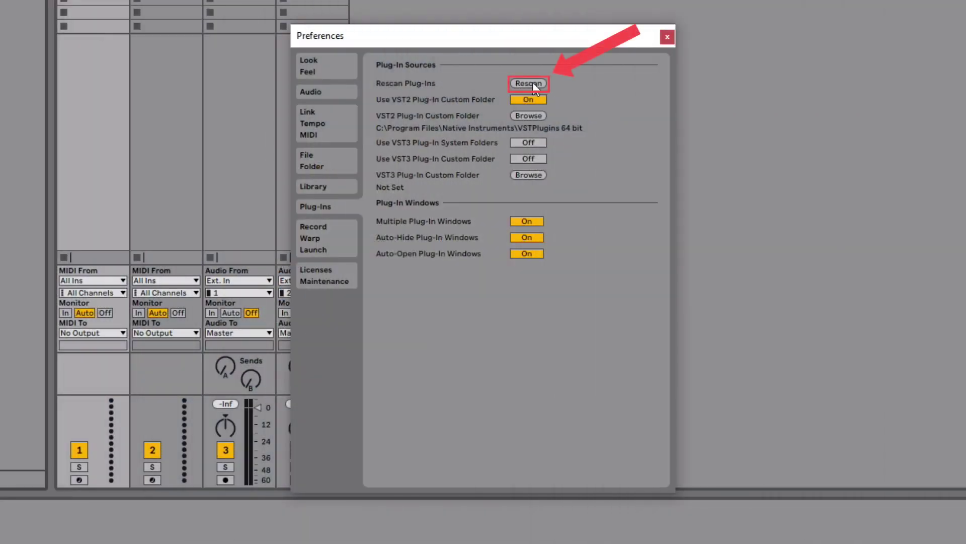